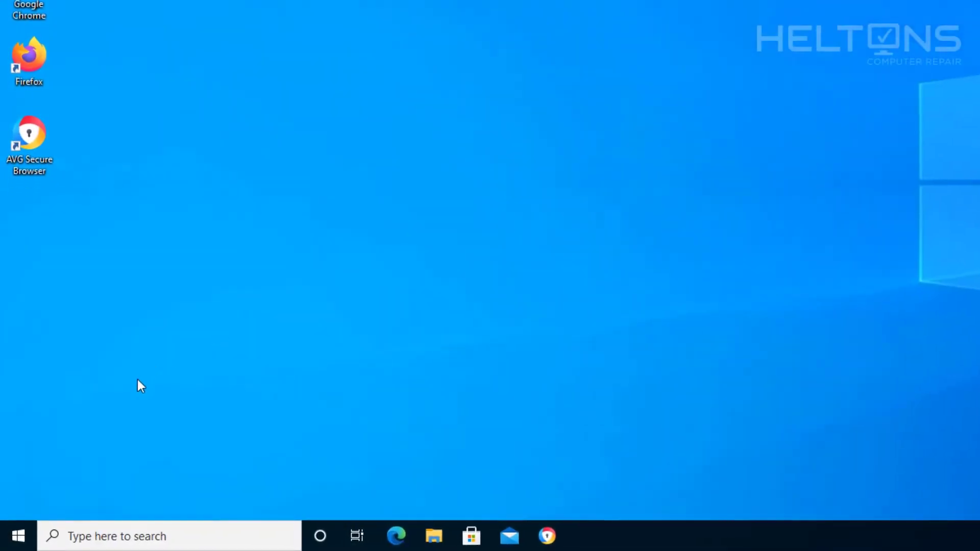
Step: Open Apps & features in Settings and select AVG Secure Browser to reveal Modify/Uninstall
{"action": "left_click", "coordinate": [17, 535]}
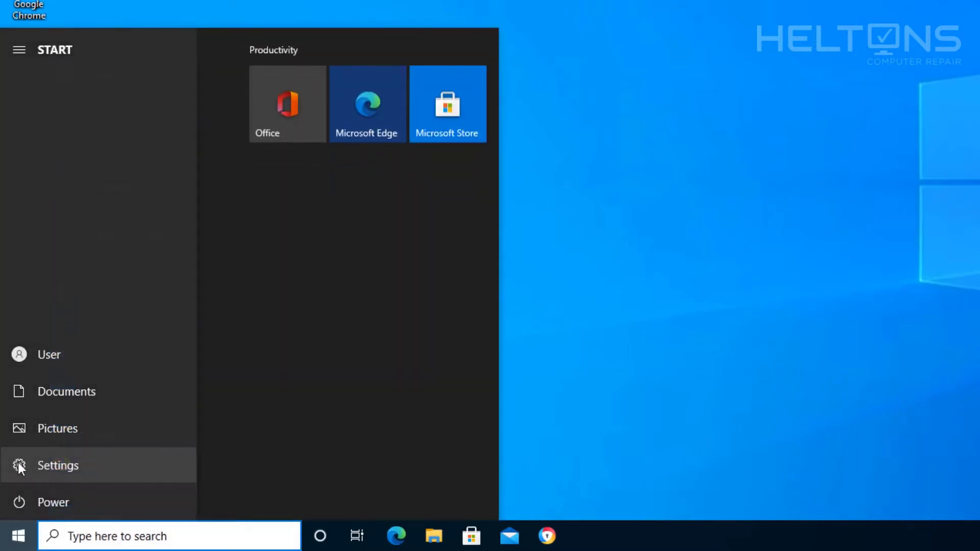
{"action": "left_click", "coordinate": [18, 463]}
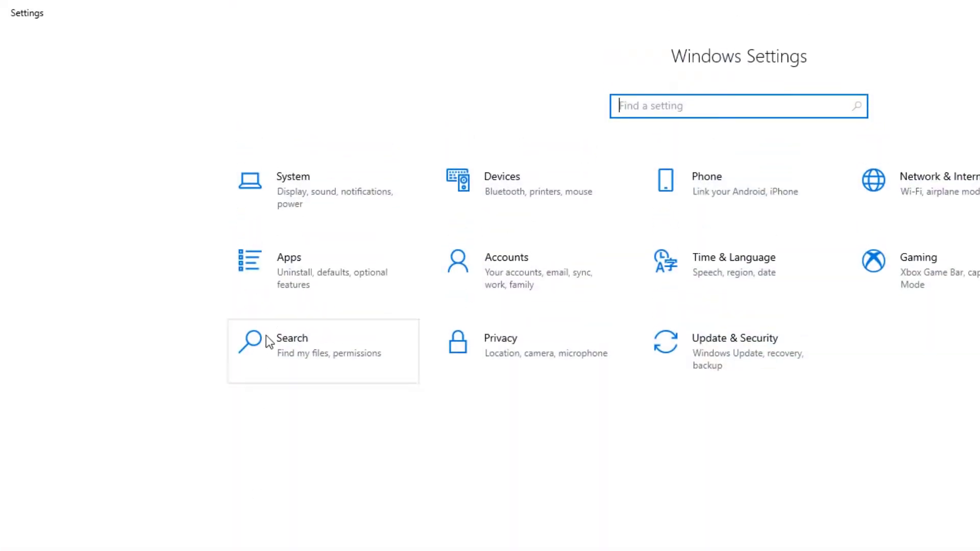
{"action": "left_click", "coordinate": [270, 286]}
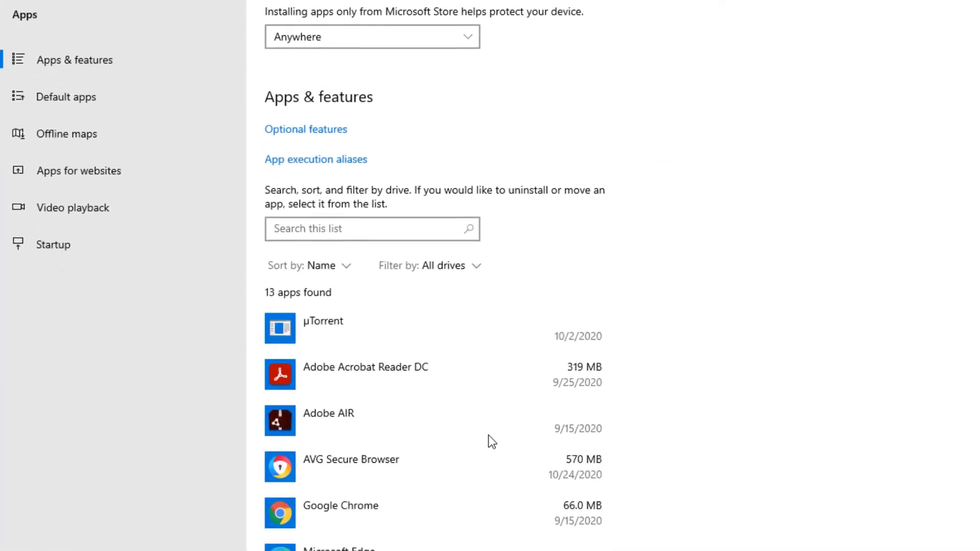
{"action": "scroll", "coordinate": [639, 193], "scroll_direction": "down", "scroll_amount": 2}
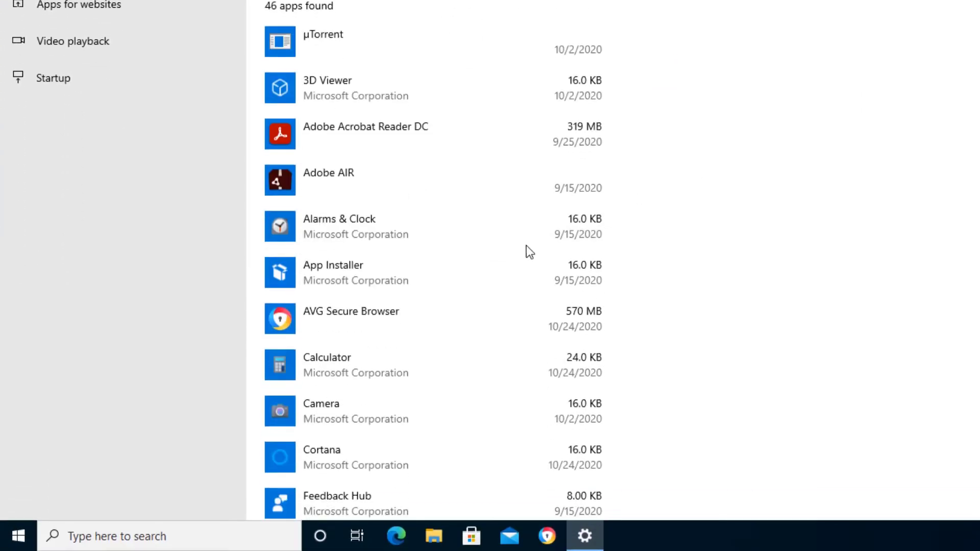
{"action": "scroll", "coordinate": [420, 230], "scroll_direction": "down", "scroll_amount": 2}
{"action": "left_click", "coordinate": [410, 204]}
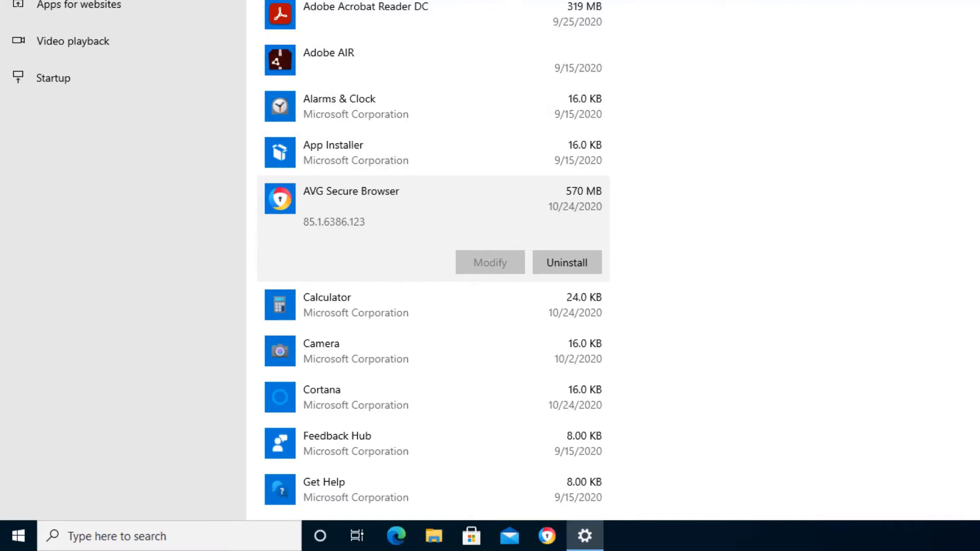
Step: Use AVG Secure Browser's Start menu Uninstall entry to select it in Programs and Features
{"action": "key", "text": "super+d"}
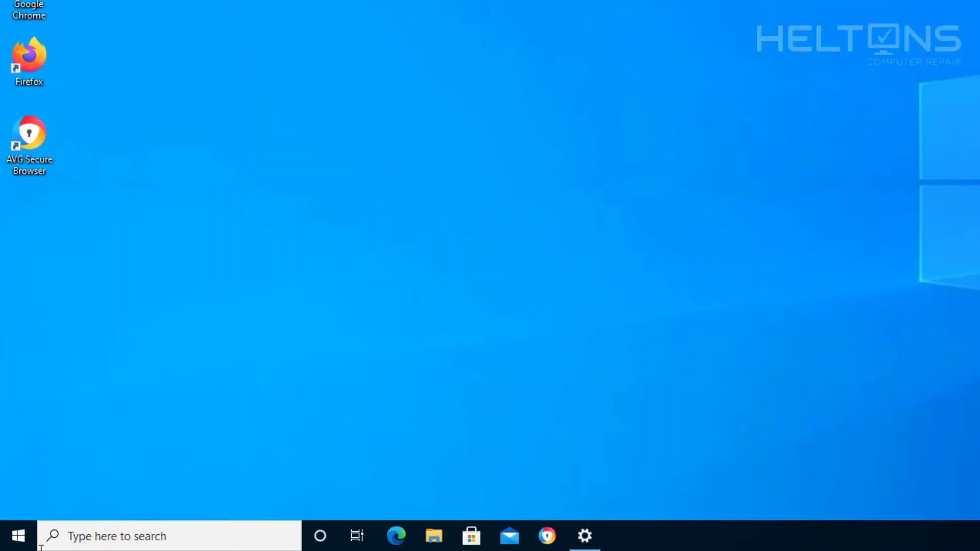
{"action": "left_click", "coordinate": [18, 536]}
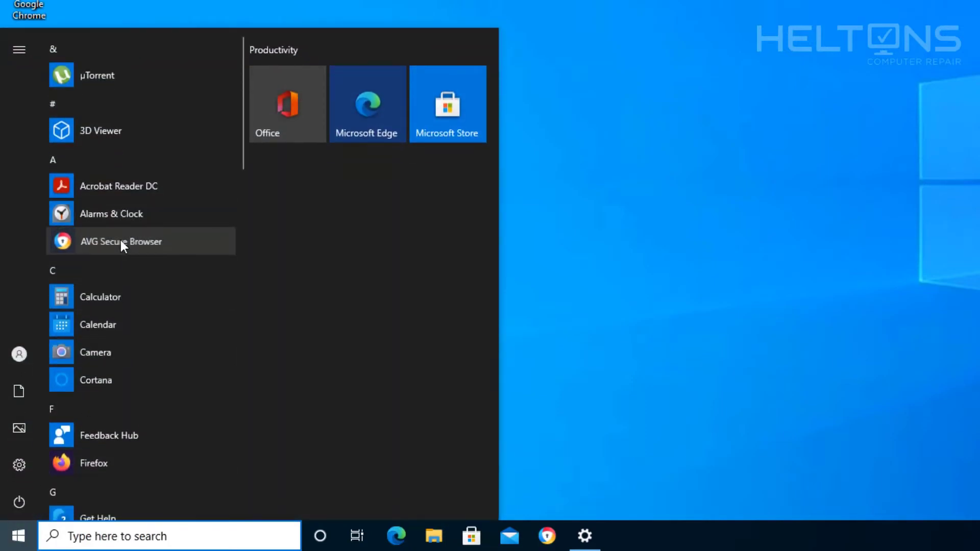
{"action": "right_click", "coordinate": [120, 240]}
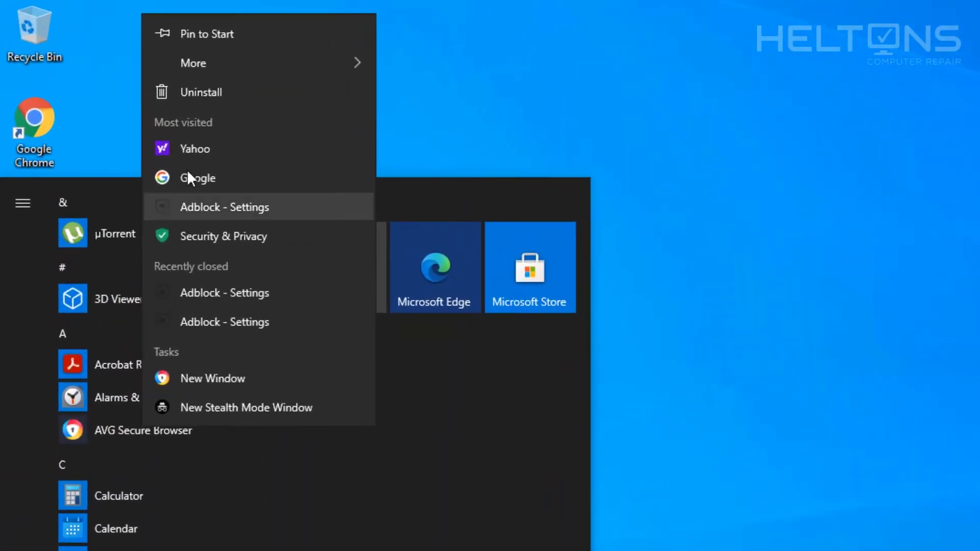
{"action": "left_click", "coordinate": [211, 92]}
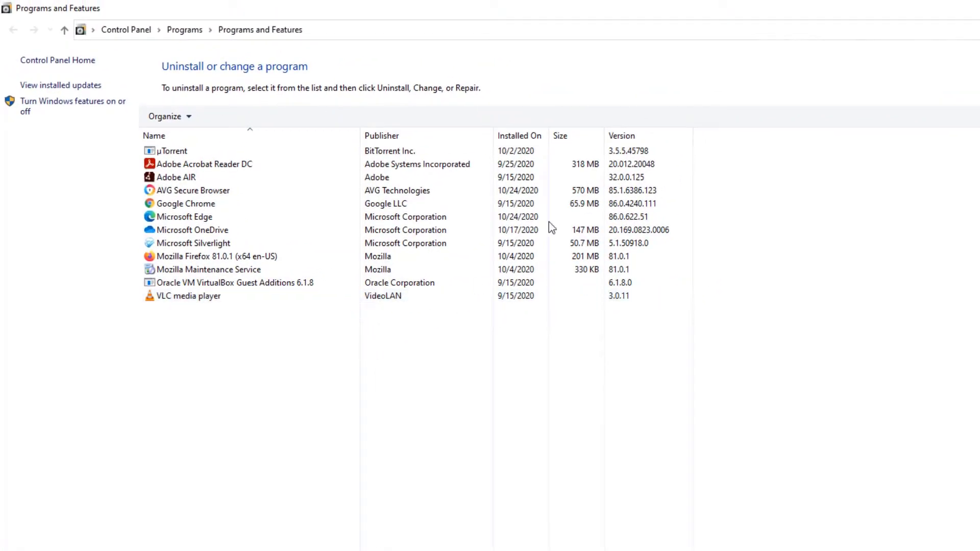
{"action": "left_click", "coordinate": [253, 201]}
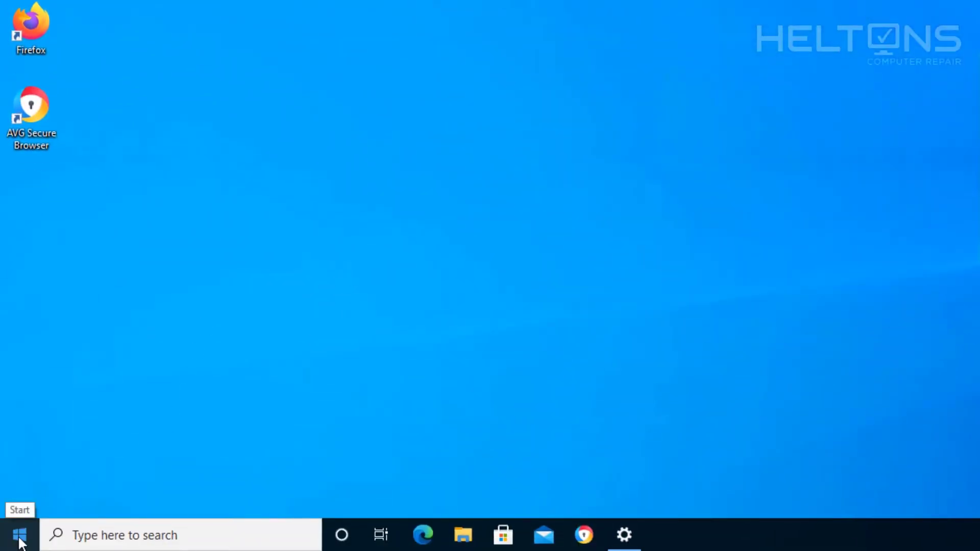
Step: Search 'control' and select AVG Secure Browser under Control Panel > Programs and Features
{"action": "left_click", "coordinate": [20, 534]}
{"action": "left_click", "coordinate": [120, 535]}
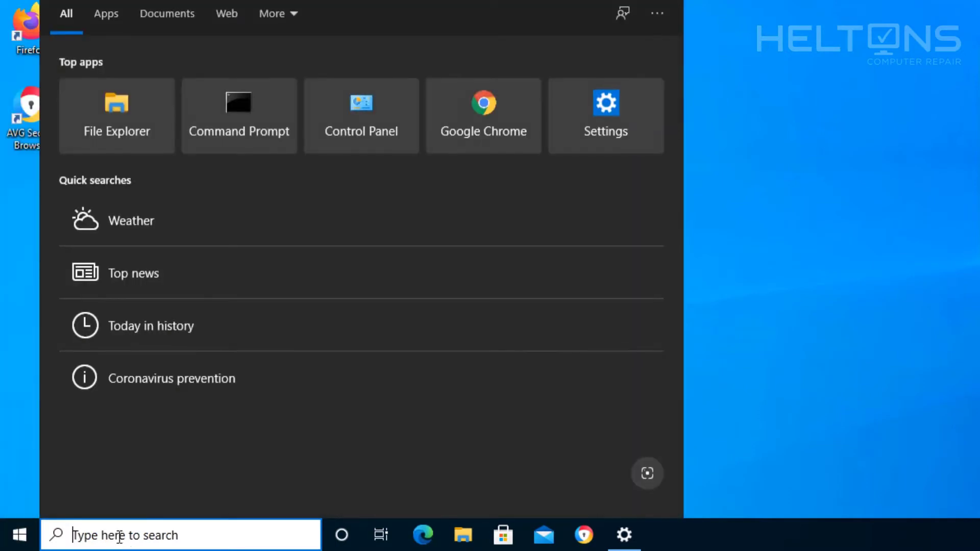
{"action": "type", "text": "control"}
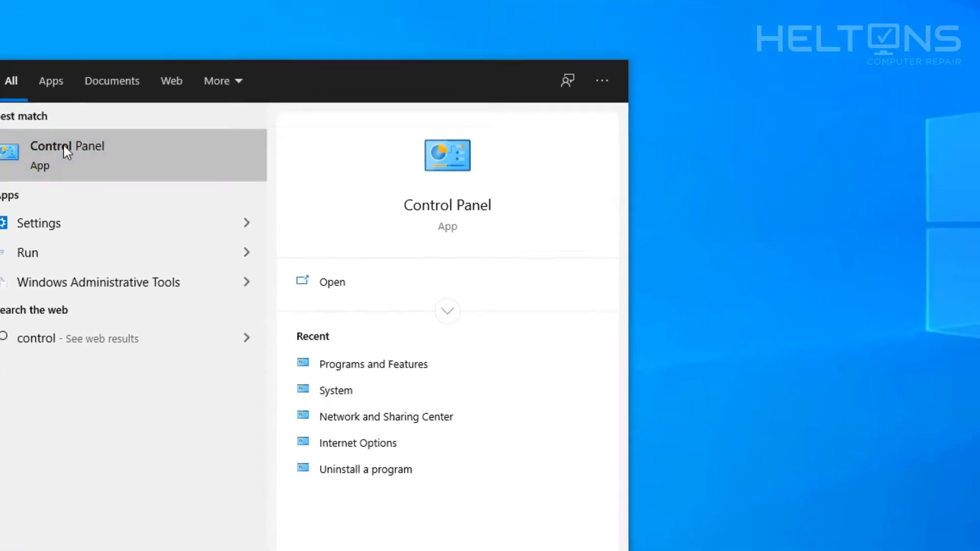
{"action": "left_click", "coordinate": [120, 83]}
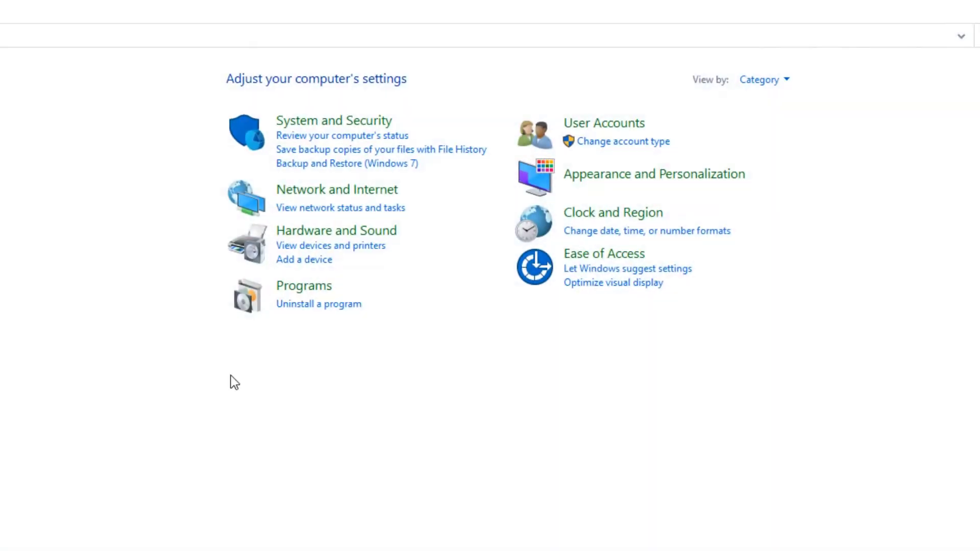
{"action": "left_click", "coordinate": [306, 288]}
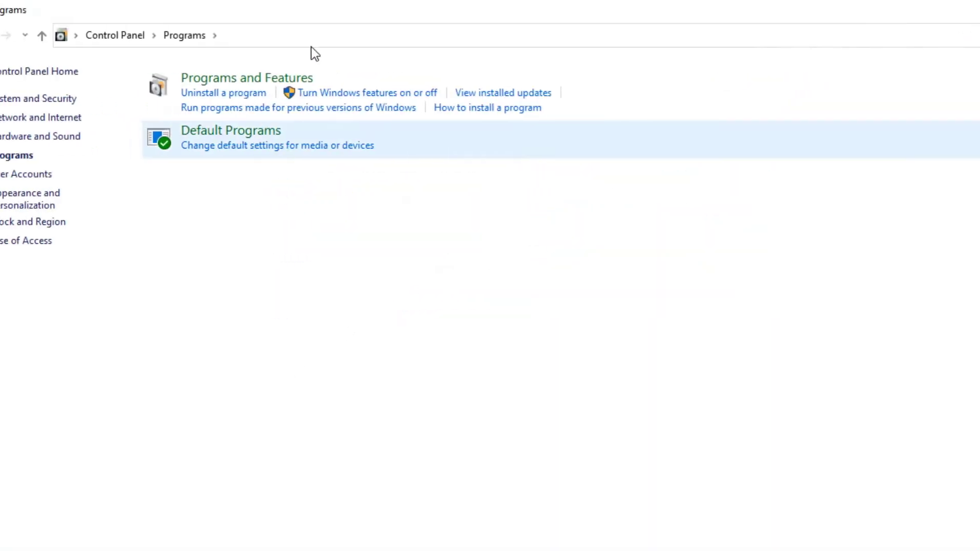
{"action": "left_click", "coordinate": [298, 78]}
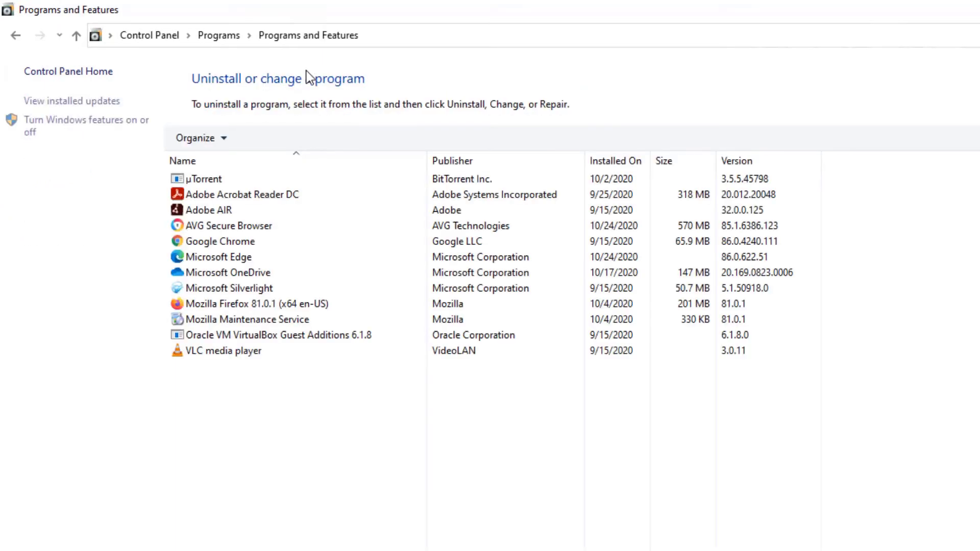
{"action": "left_click", "coordinate": [250, 227]}
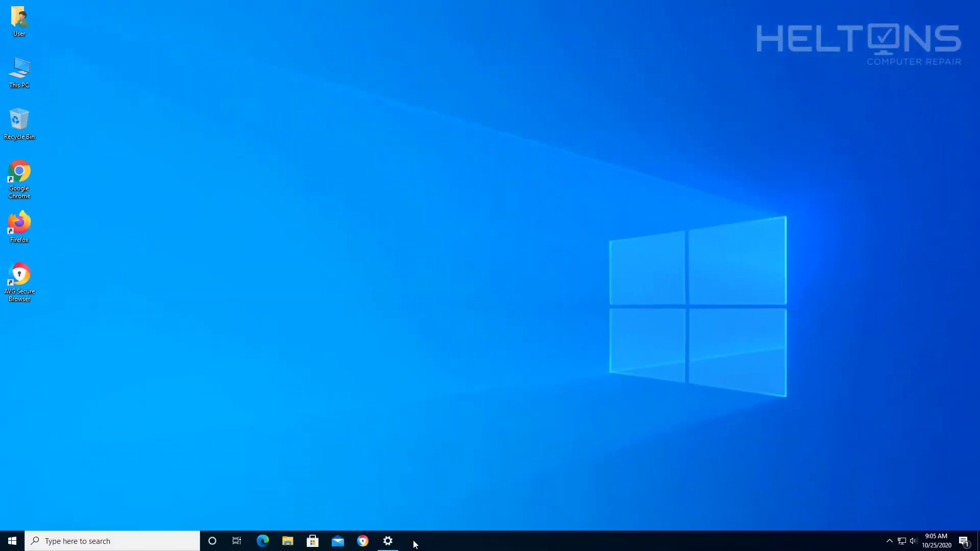
Step: Uninstall AVG Secure Browser with its browsing data and dismiss the completion message
{"action": "left_click", "coordinate": [390, 542]}
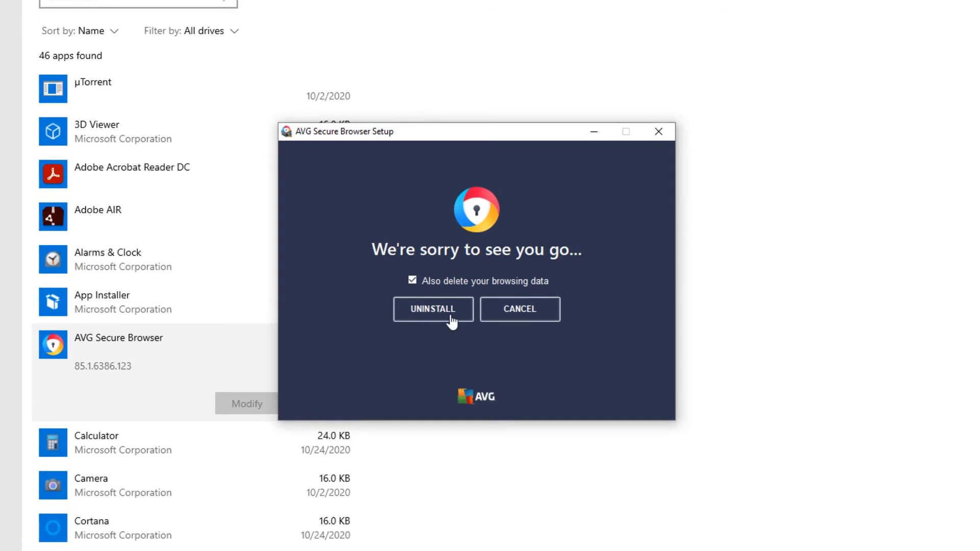
{"action": "left_click", "coordinate": [452, 321]}
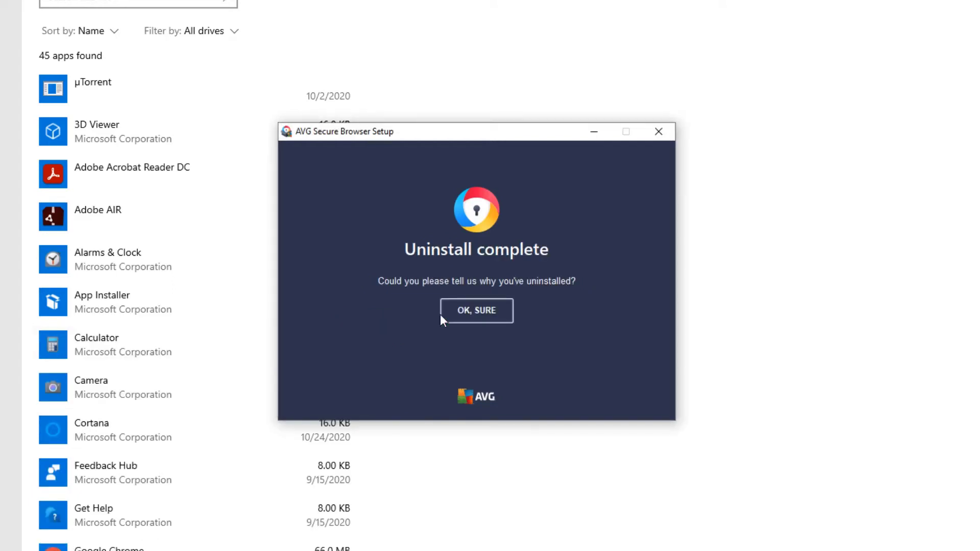
{"action": "left_click", "coordinate": [480, 319]}
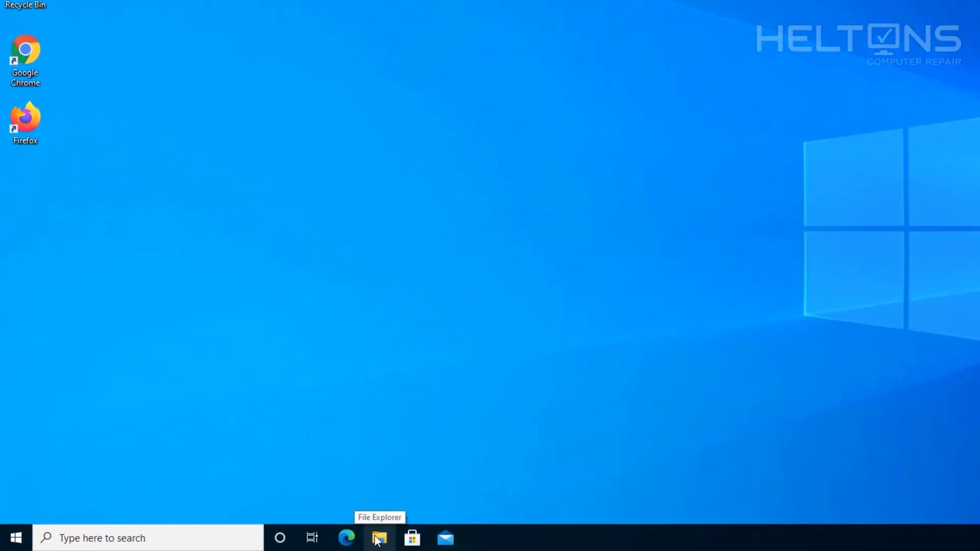
Step: Browse C:\Program Files and C:\Program Files (x86) for leftover AVG folders
{"action": "left_click", "coordinate": [377, 541]}
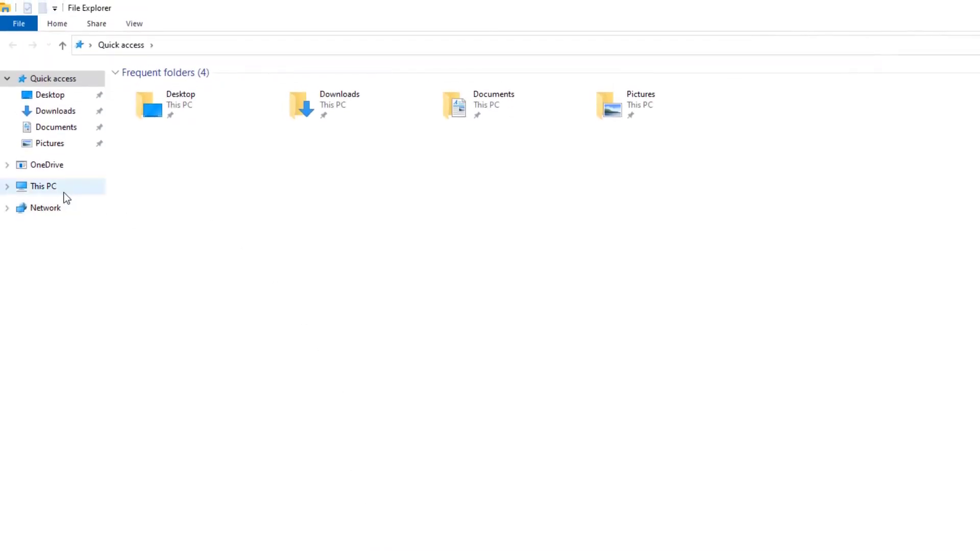
{"action": "left_click", "coordinate": [65, 193]}
{"action": "left_click", "coordinate": [147, 209]}
{"action": "double_click", "coordinate": [148, 211]}
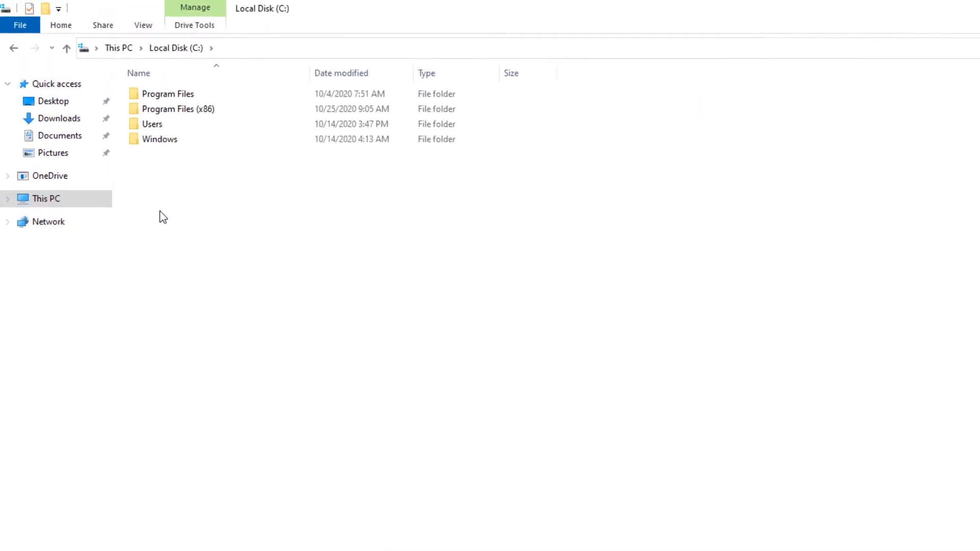
{"action": "double_click", "coordinate": [169, 93]}
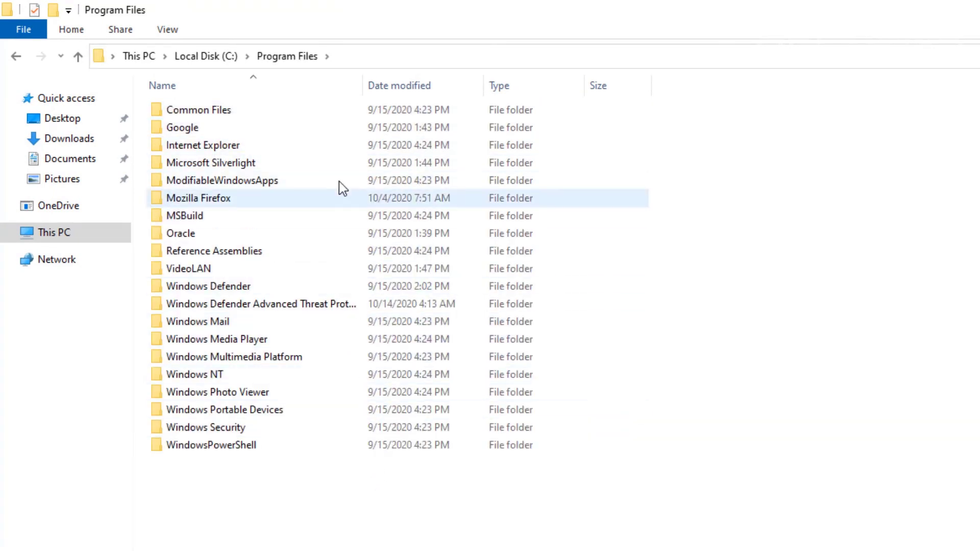
{"action": "left_click", "coordinate": [193, 55]}
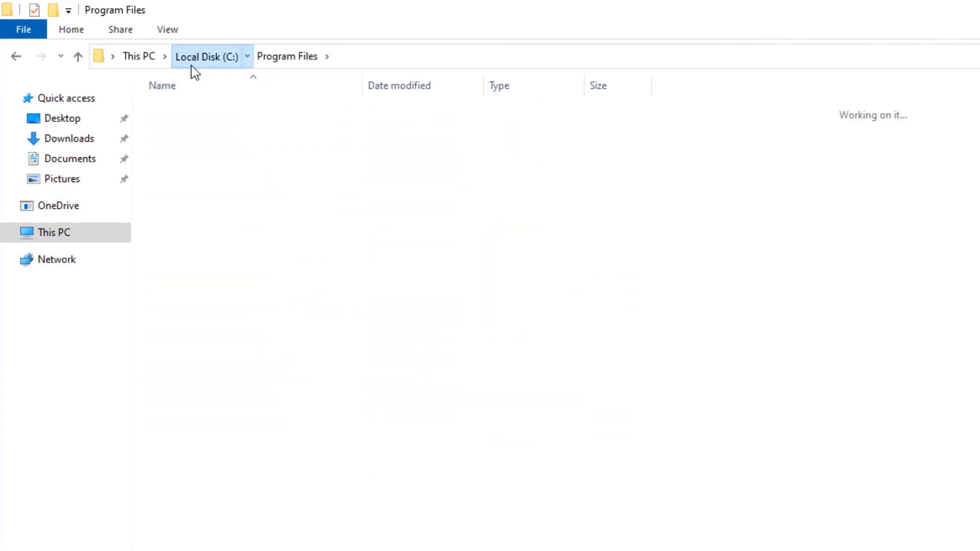
{"action": "double_click", "coordinate": [183, 134]}
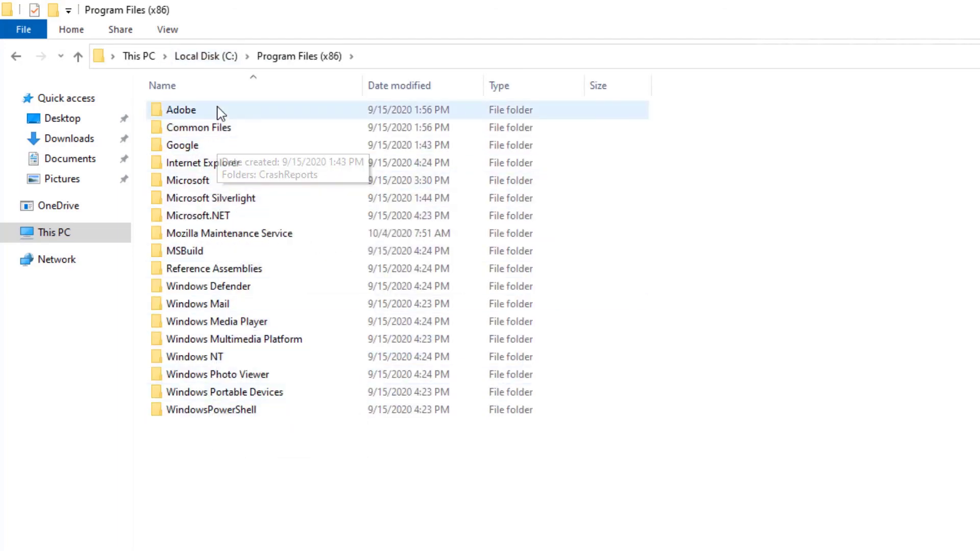
{"action": "left_click", "coordinate": [217, 59]}
Step: Go to C:\ProgramData via the address bar and check its Microsoft folder
{"action": "left_click", "coordinate": [309, 55]}
{"action": "type", "text": "programdata"}
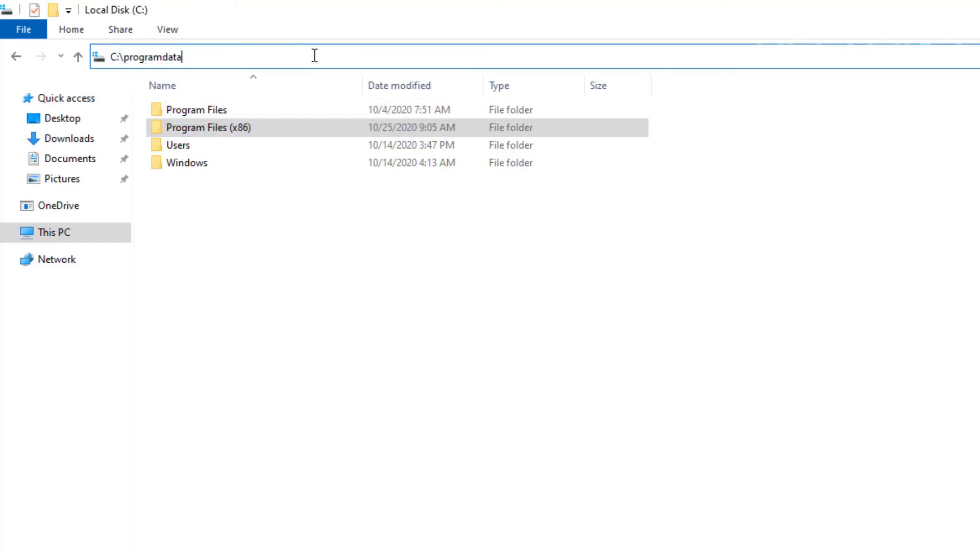
{"action": "key", "text": "Return"}
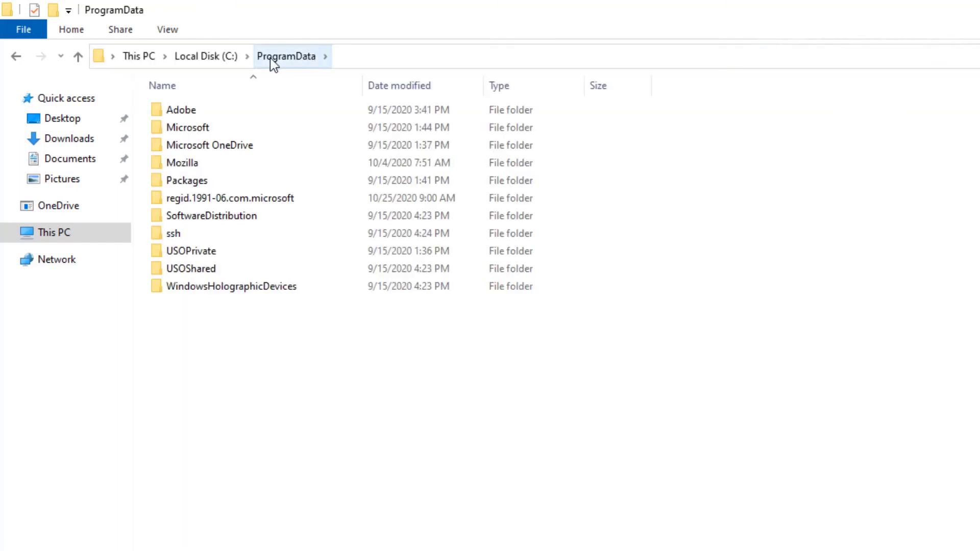
{"action": "double_click", "coordinate": [174, 129]}
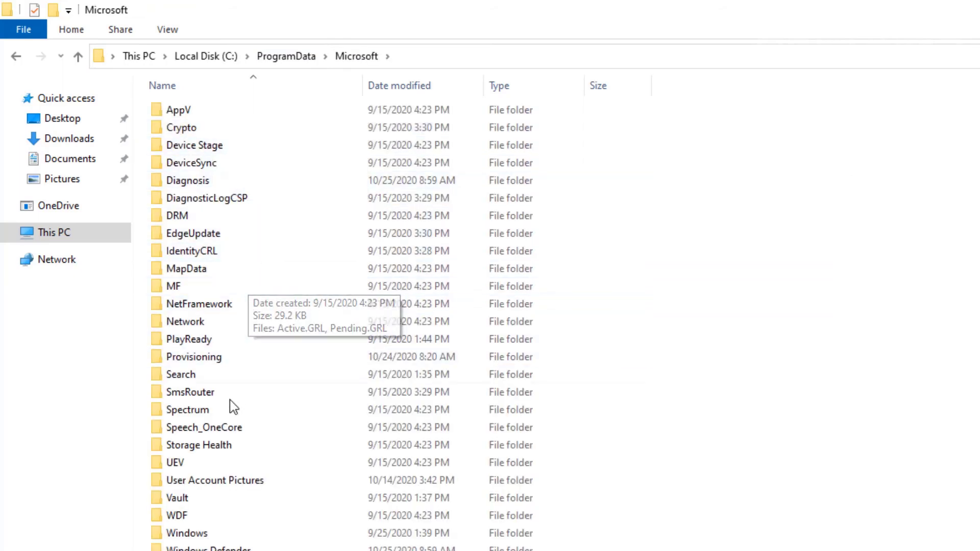